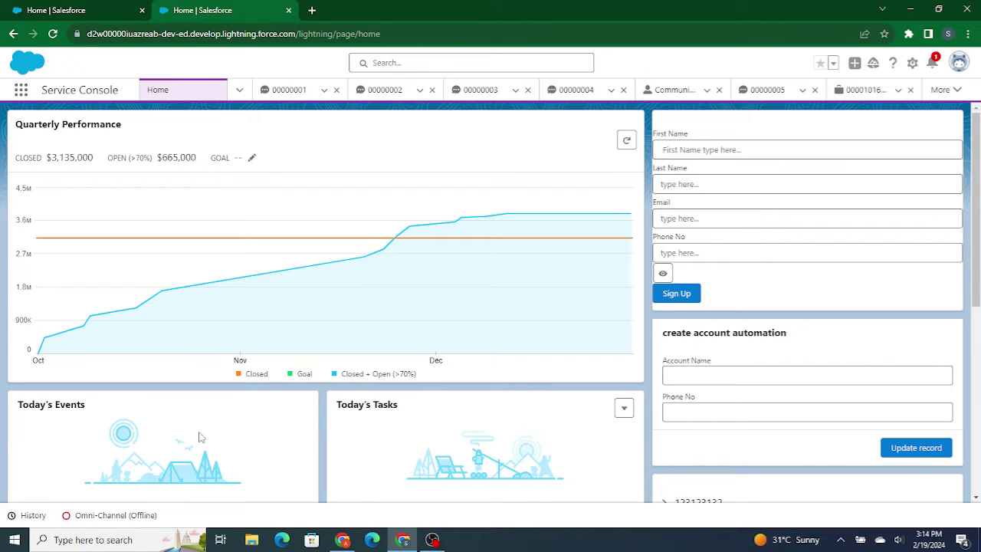
Open the Omni-Channel utility from the footer to see the agent's Offline status
left_click(109, 520)
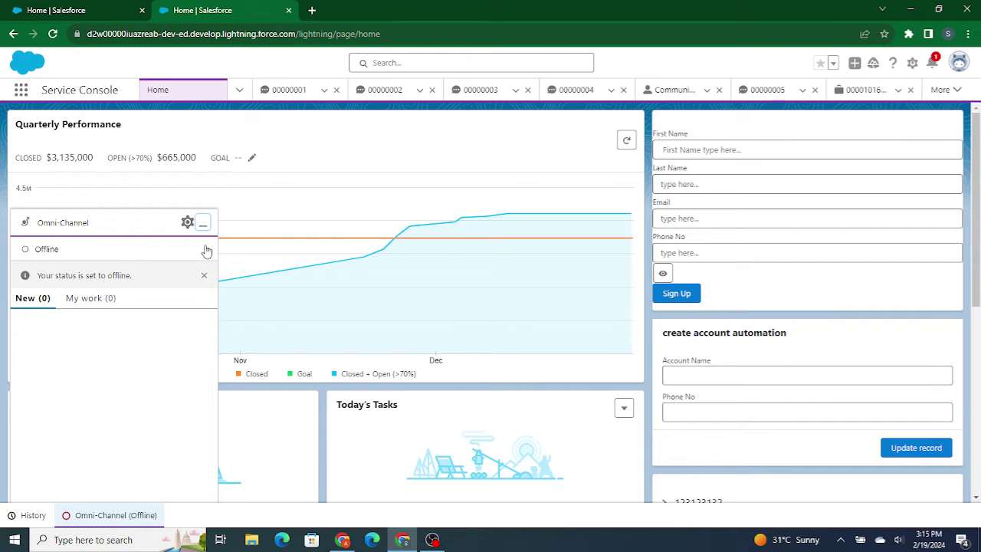
Check the Omni-Channel status list, leave the agent Offline, and minimize the panel
left_click(206, 249)
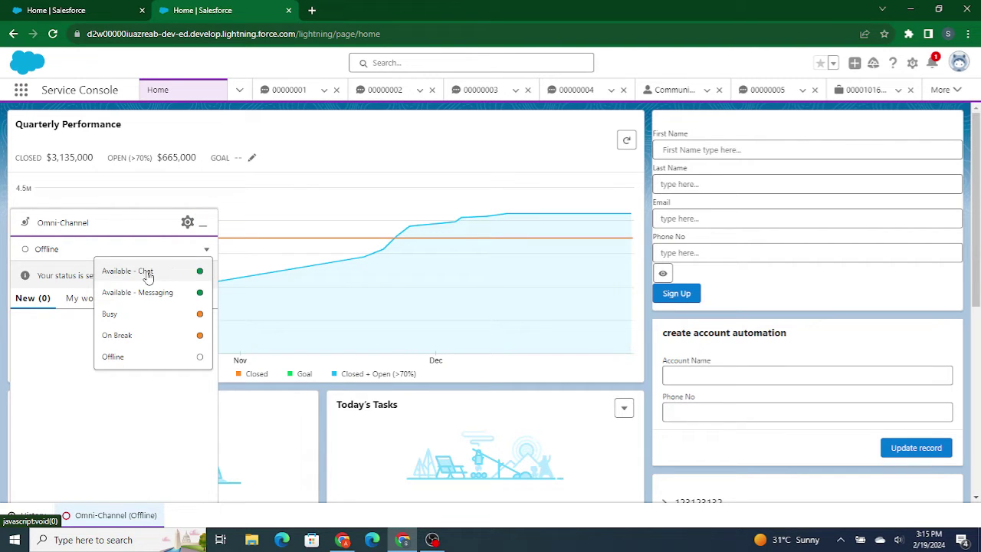
left_click(414, 121)
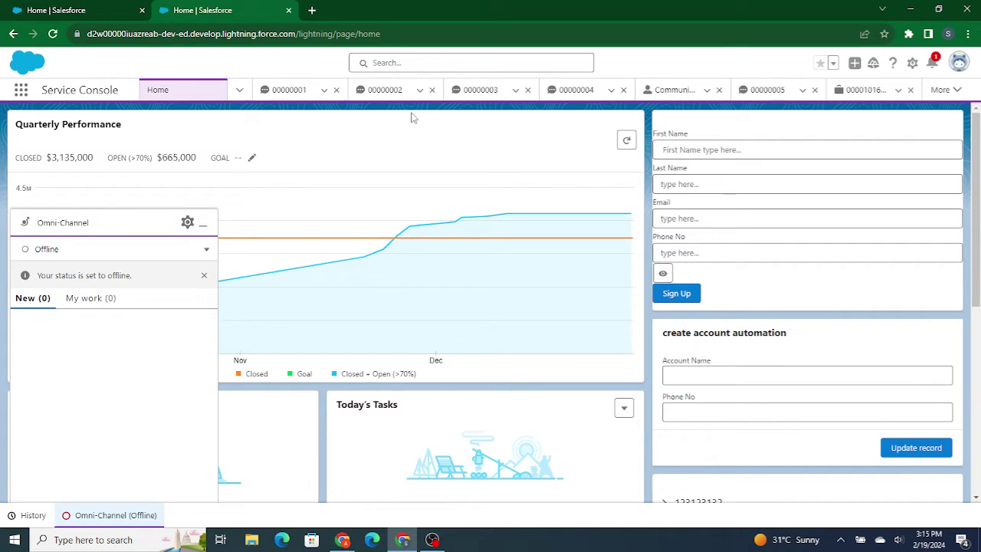
left_click(202, 224)
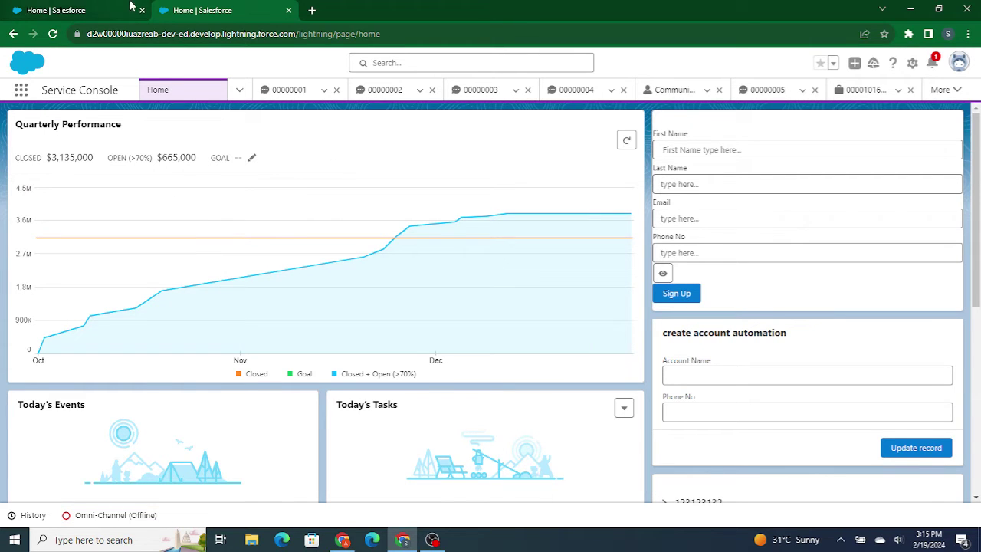
In Setup, search Quick Find for 'Einstein' and open the Jarvis bot from Einstein Bots
left_click(119, 8)
left_click(218, 9)
left_click(68, 6)
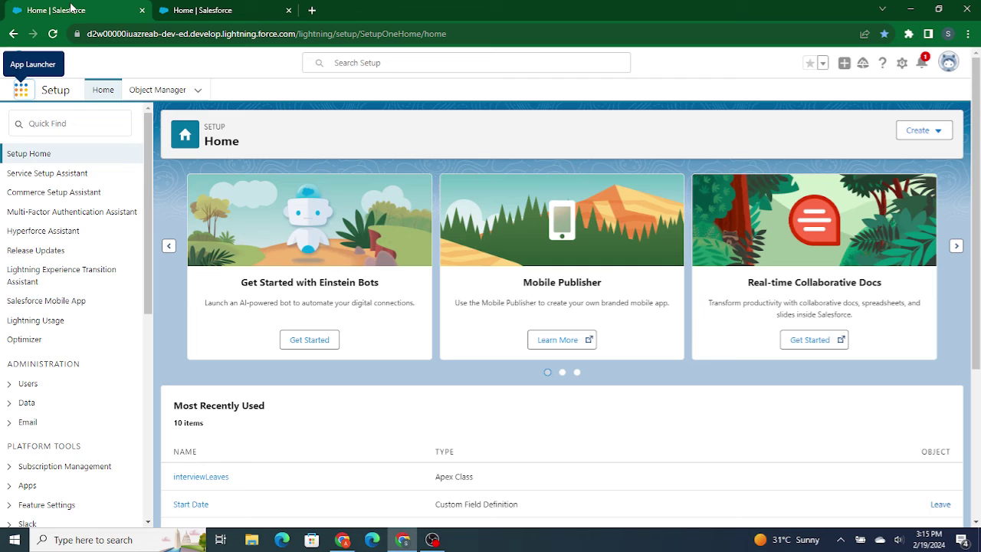
left_click(41, 122)
type("Einste")
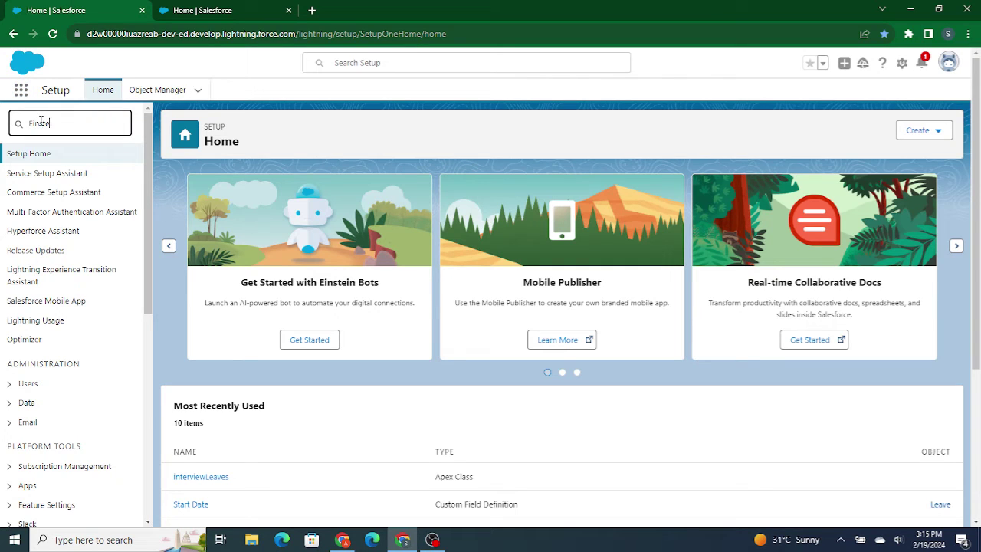
type("in")
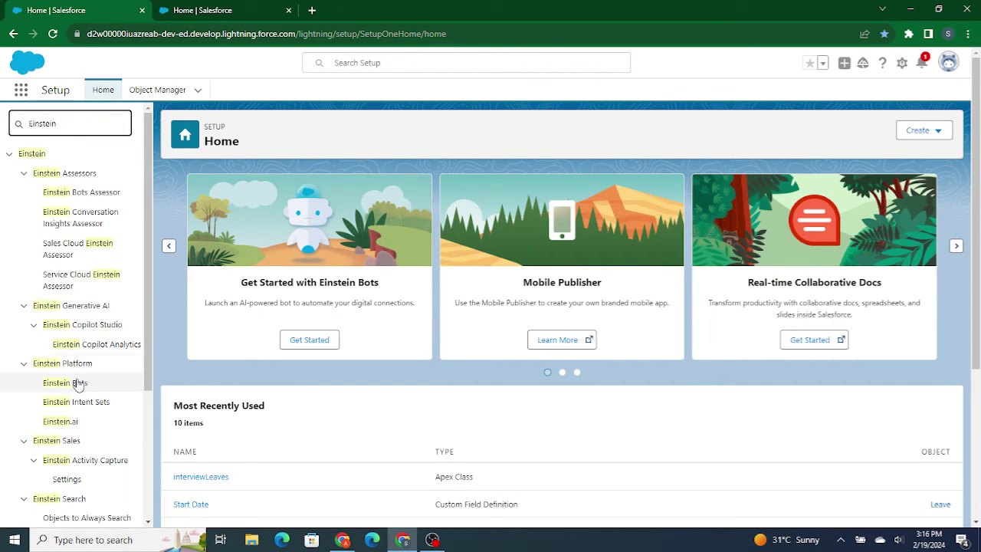
left_click(67, 384)
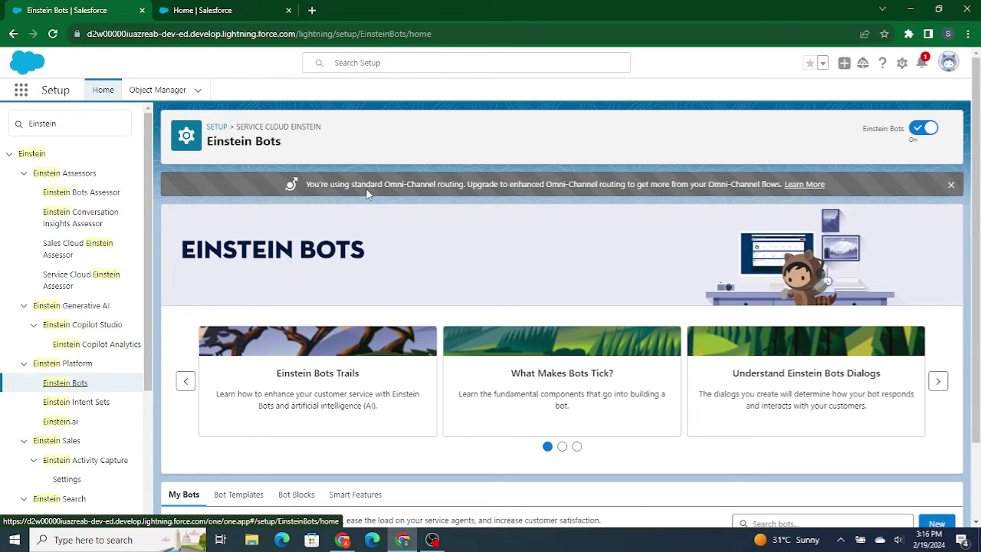
scroll(460, 327, "down", 2)
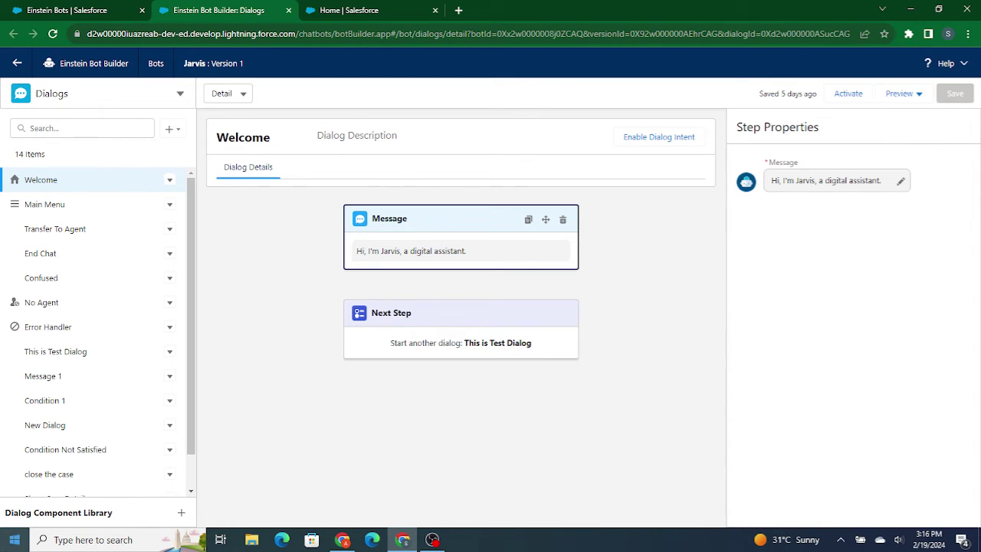
On Jarvis's Overview page, add a new connection with Facebook as the type
left_click(164, 92)
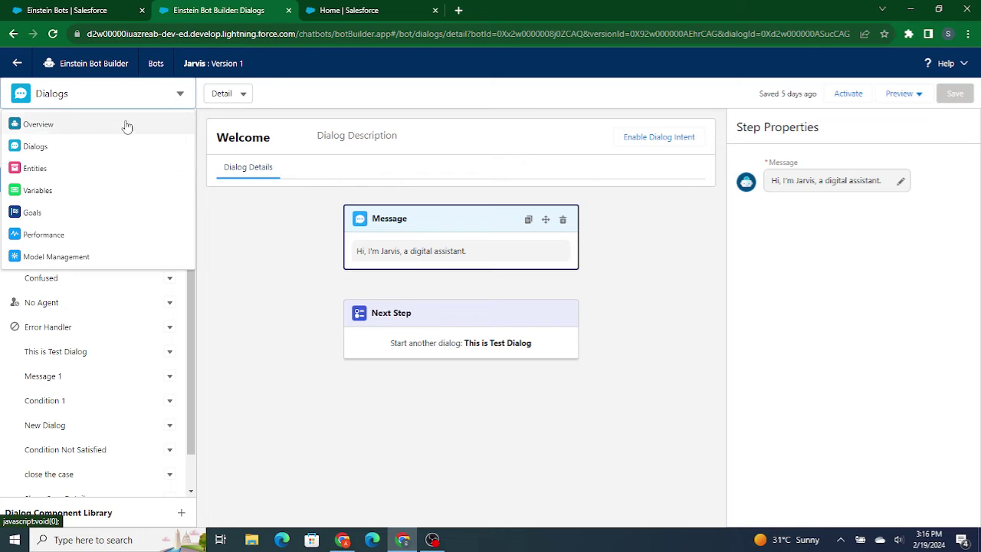
left_click(66, 126)
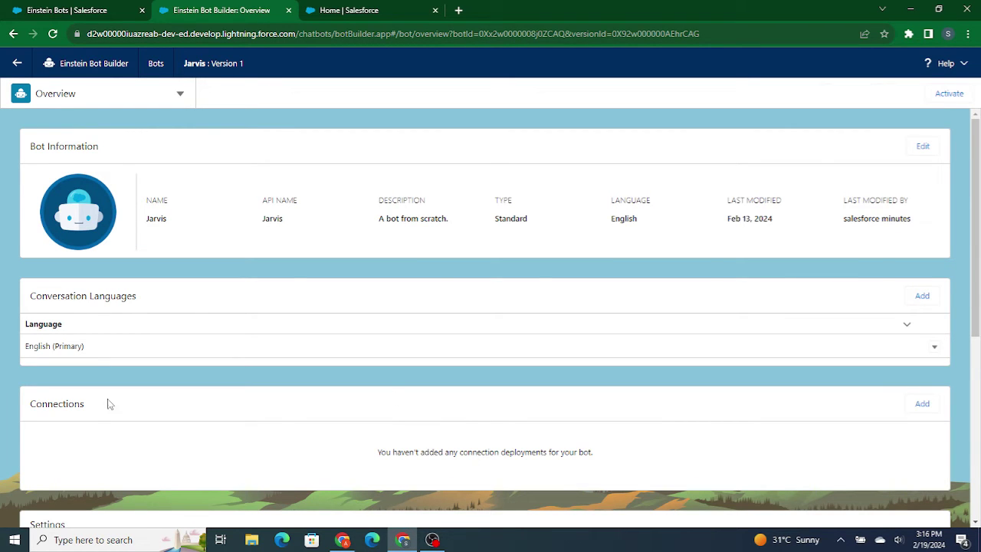
left_click(923, 406)
left_click(328, 285)
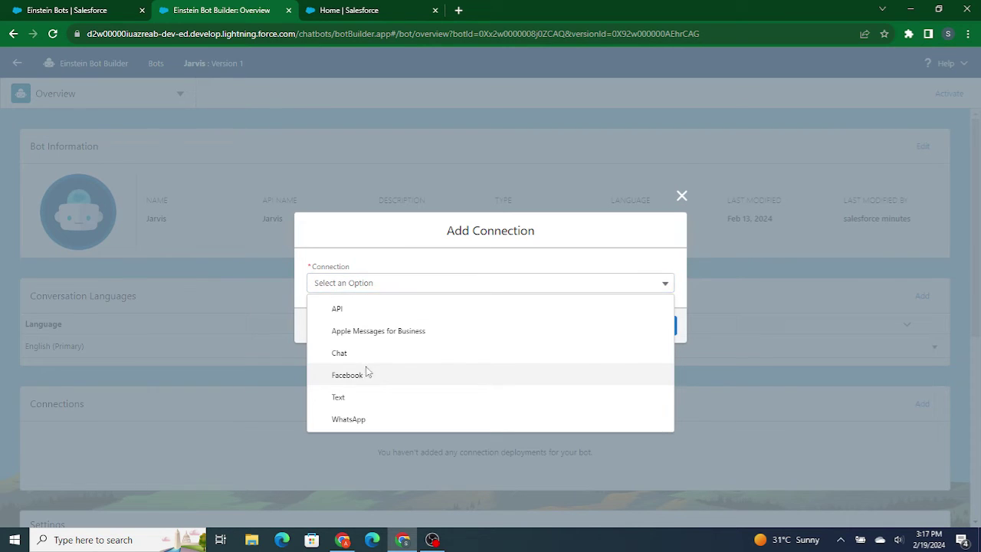
left_click(366, 374)
Try 'Fa' in the Deployment search, clear it, and return to the Setup tab
left_click(356, 291)
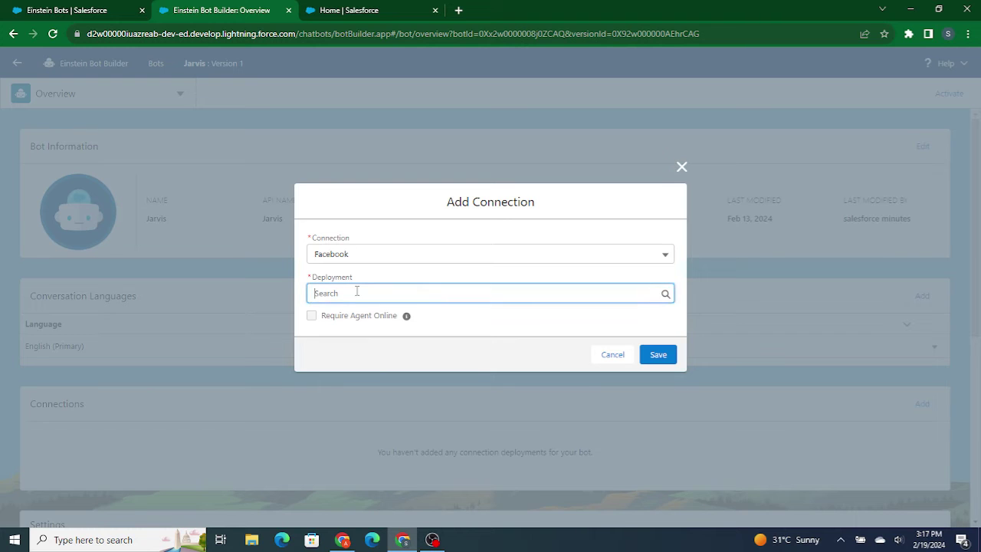
type("Fa")
key("BackSpace")
key("BackSpace")
left_click(65, 10)
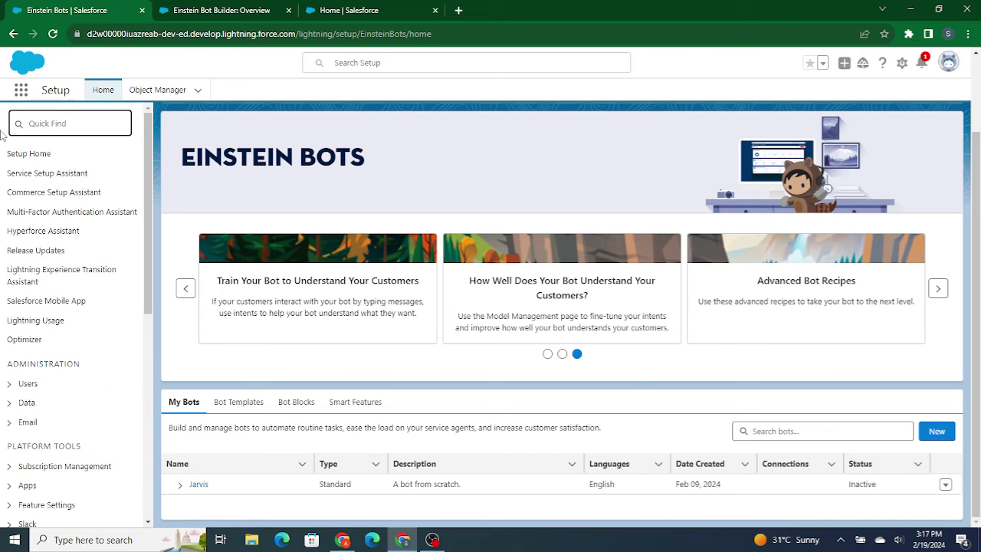
Replace the 'Digital' Quick Find search with 'Messag' and open Messaging Settings
type("Digital")
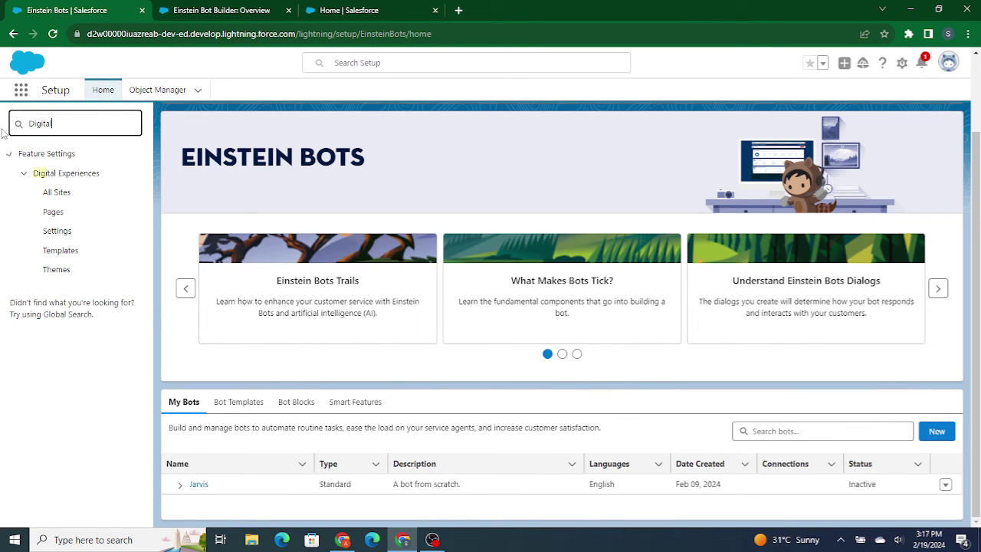
key("ctrl+a")
key("BackSpace")
type("M")
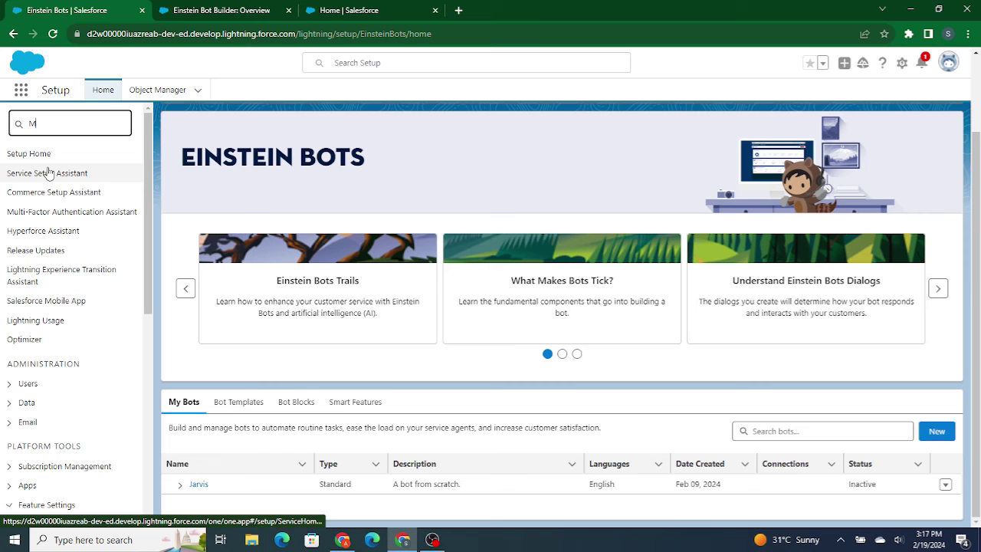
type("essag")
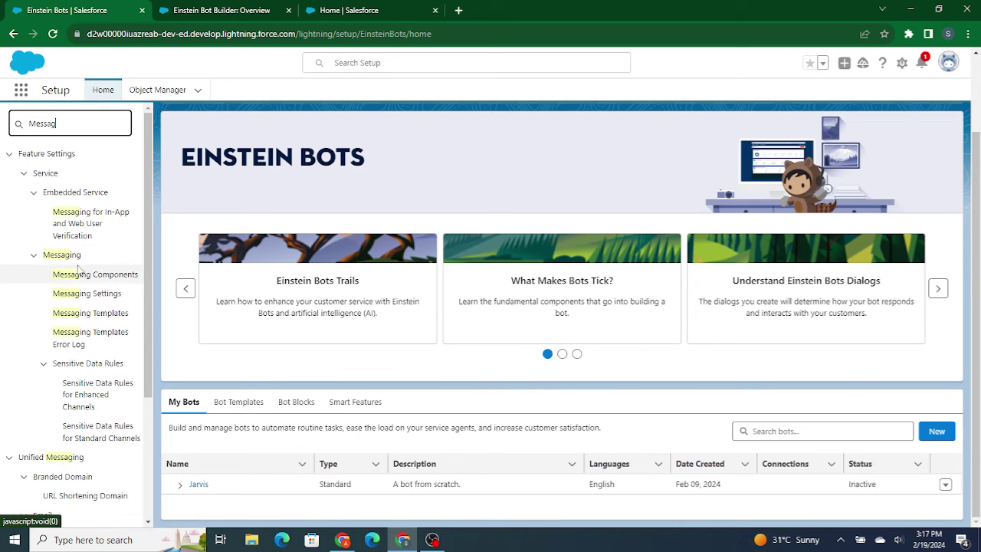
left_click(89, 298)
Copy the 'learn sf page' channel name from Messaging Settings
left_click(184, 9)
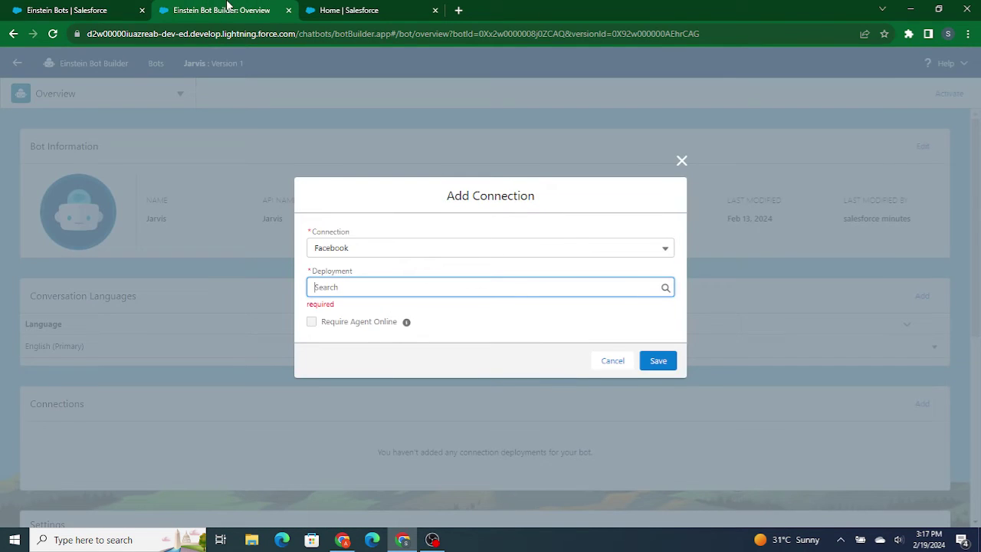
left_click(100, 9)
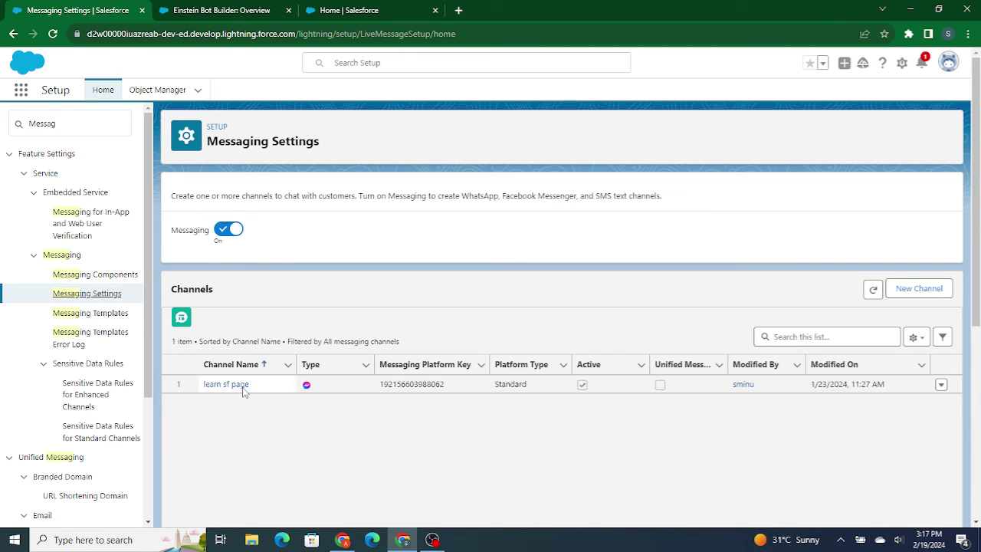
left_click_drag(262, 388, 197, 387)
key("ctrl+c")
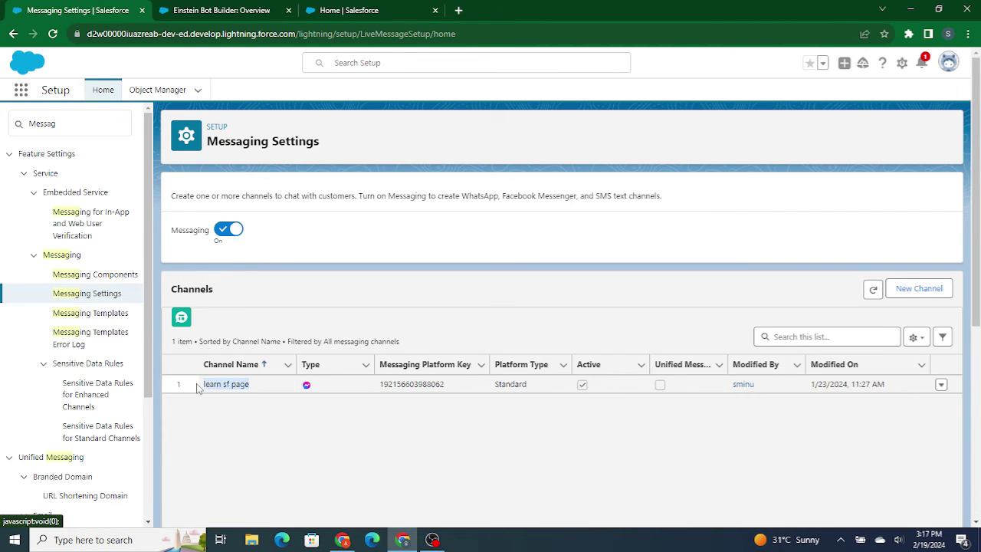
left_click(350, 10)
Paste 'learn sf page' as the Facebook connection's deployment, select the suggestion, and save
left_click(211, 10)
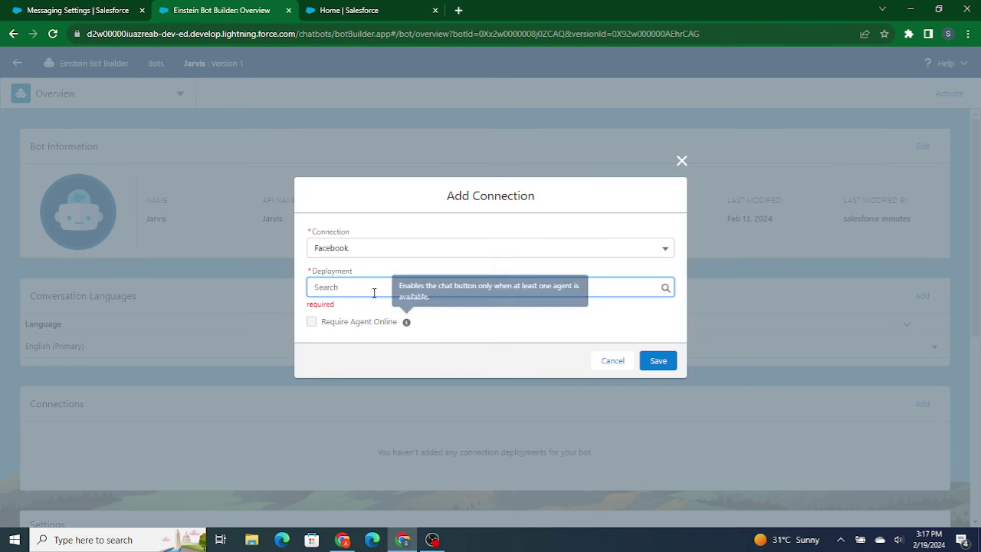
key("ctrl+v")
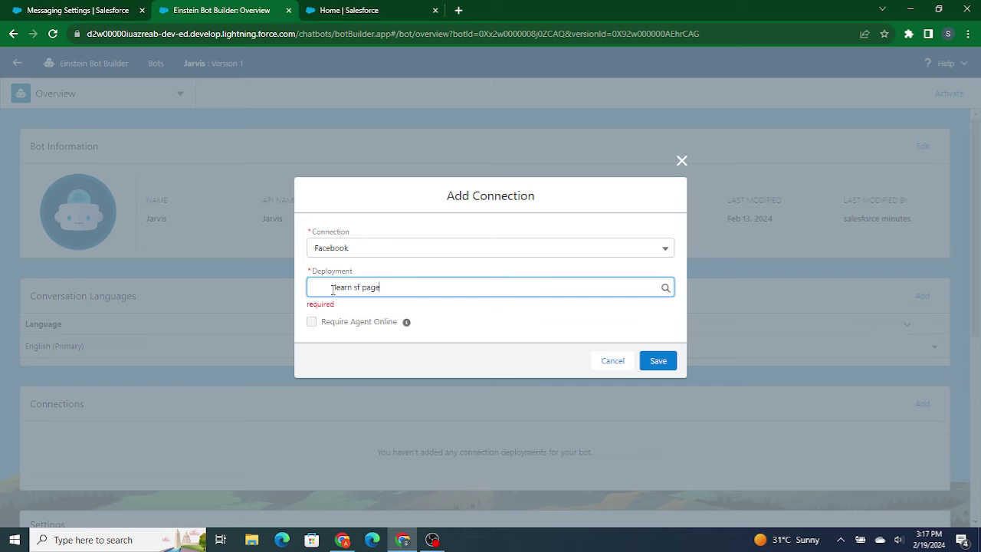
left_click(333, 287)
key("BackSpace")
key("BackSpace")
key("BackSpace")
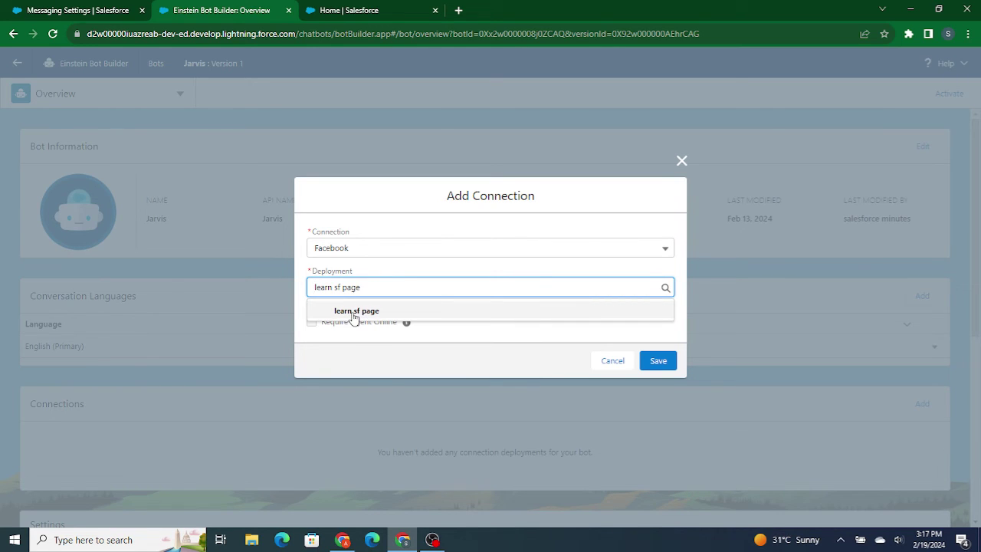
left_click(353, 314)
left_click(659, 361)
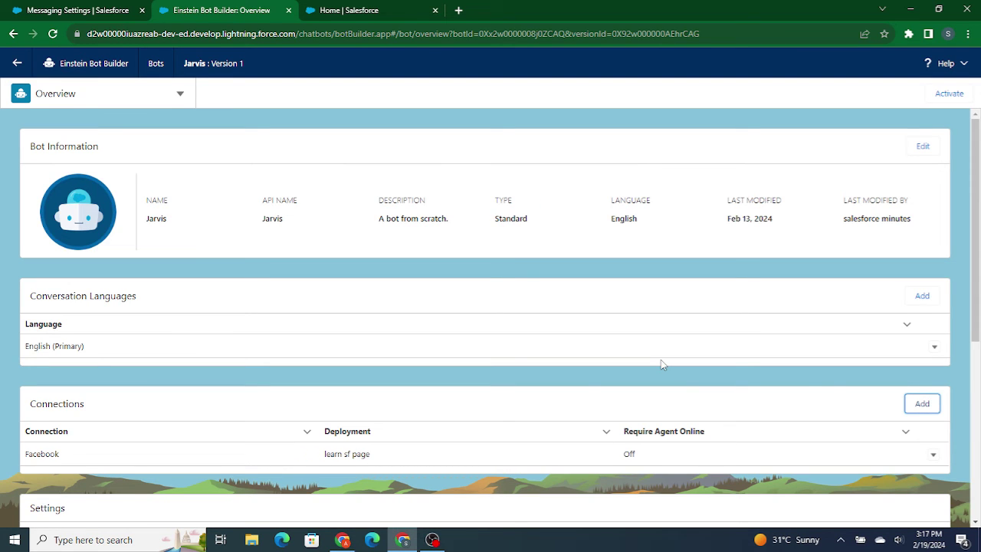
left_click_drag(622, 432, 722, 434)
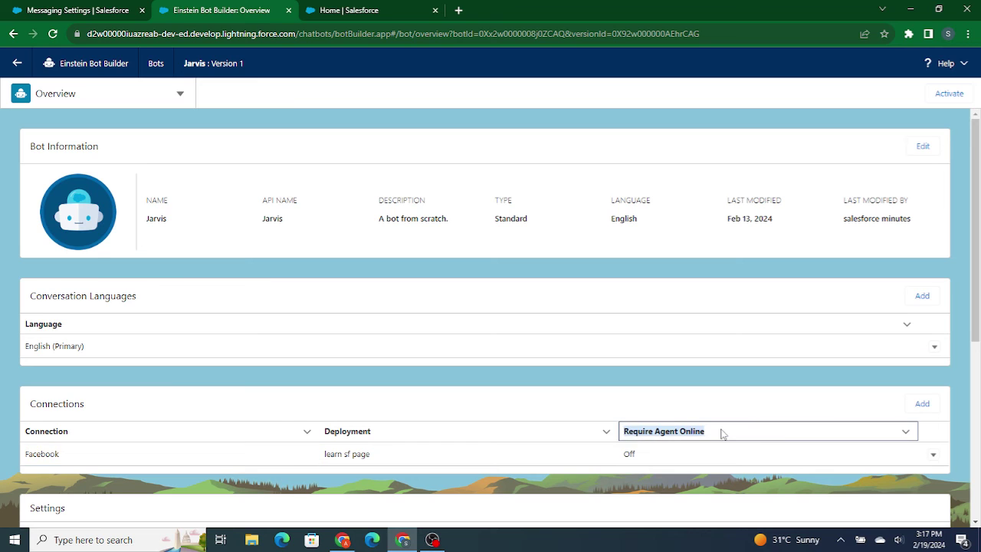
left_click(679, 405)
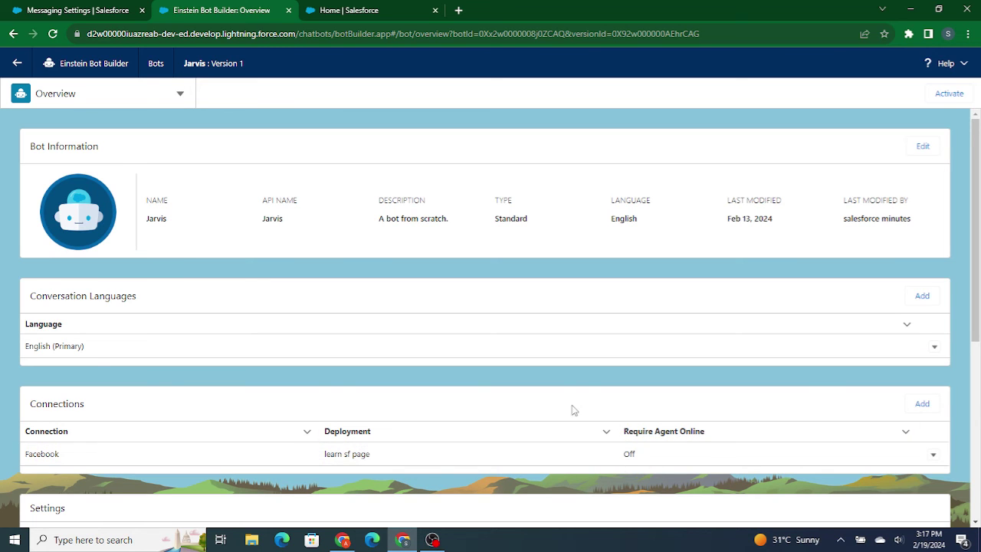
scroll(565, 394, "down", 1)
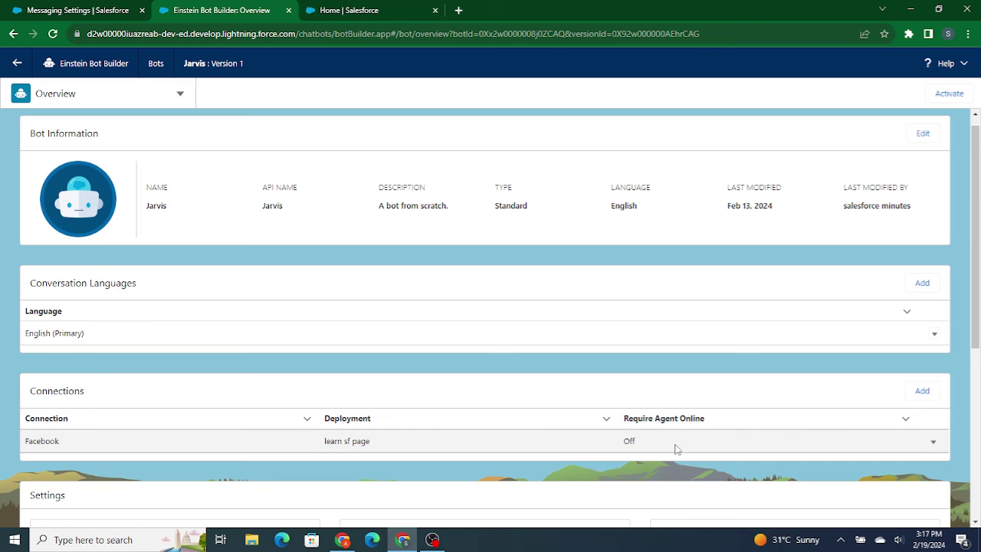
left_click_drag(675, 447, 216, 448)
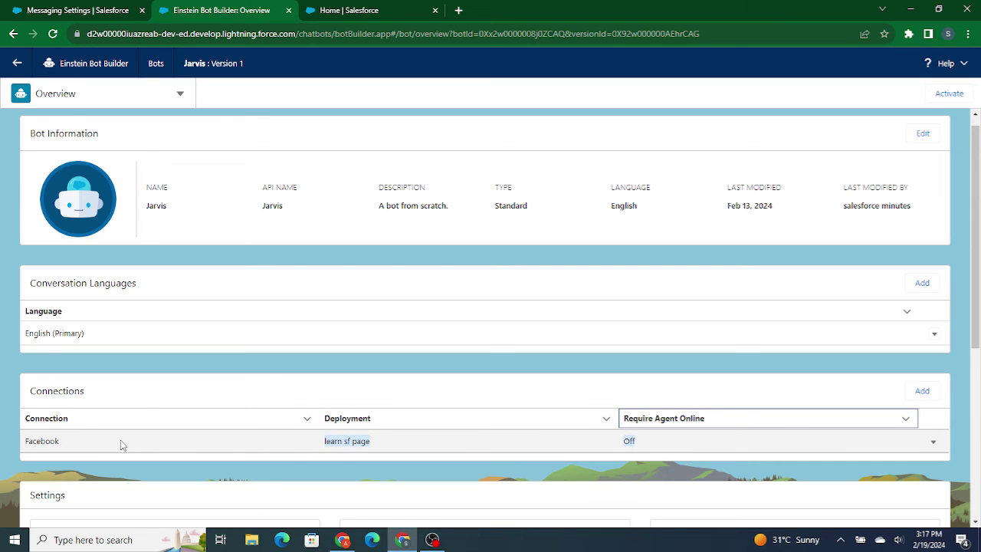
left_click(195, 381)
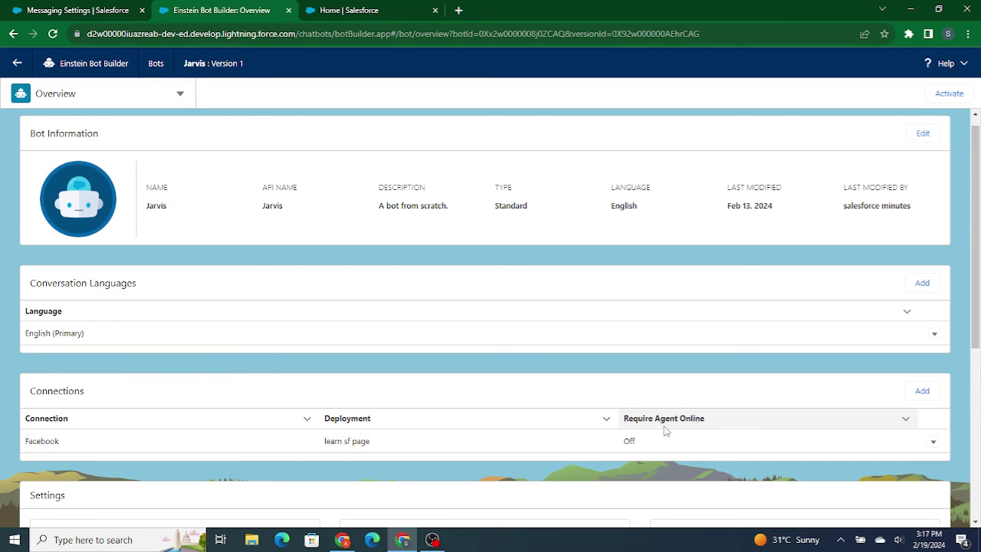